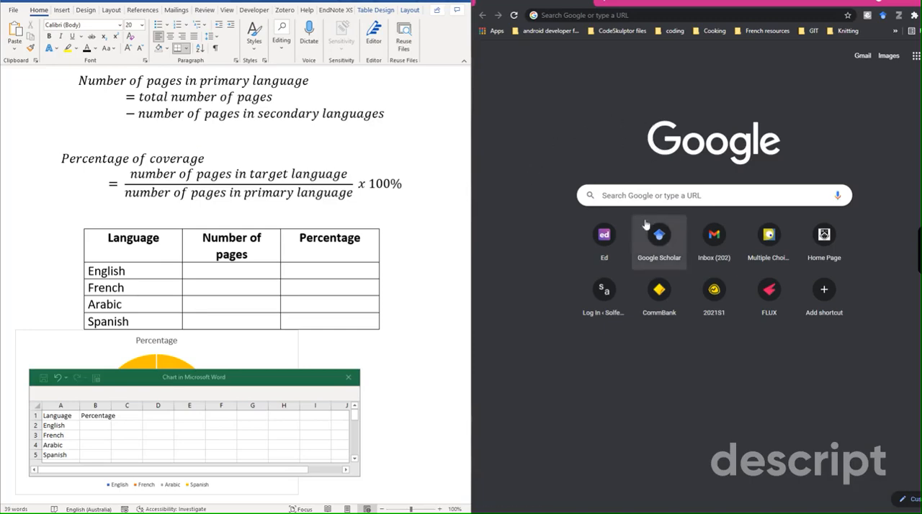
- Search Google for site:solferinoacademy.com and highlight the result count
left_click(600, 197)
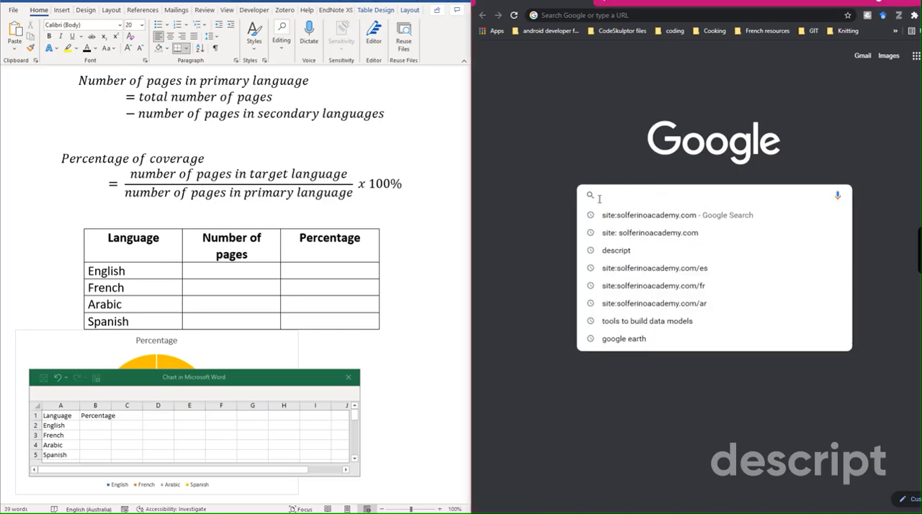
type("site")
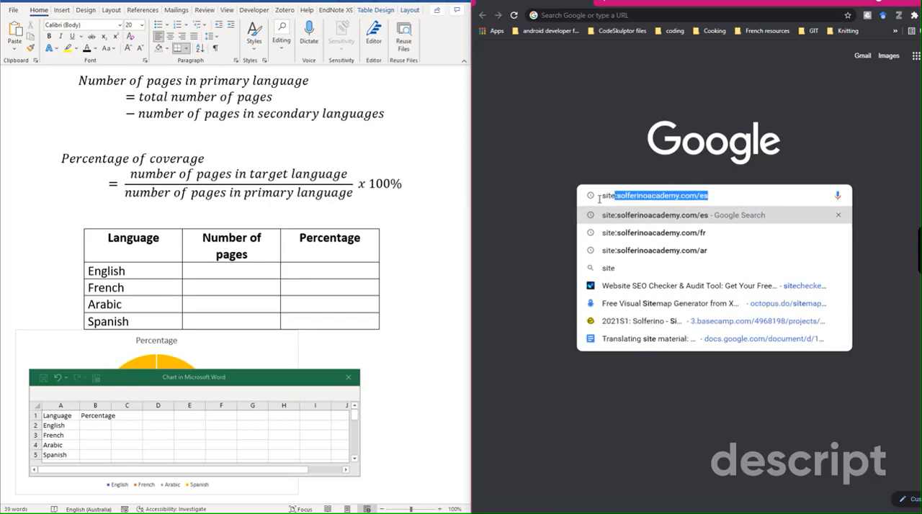
type(":")
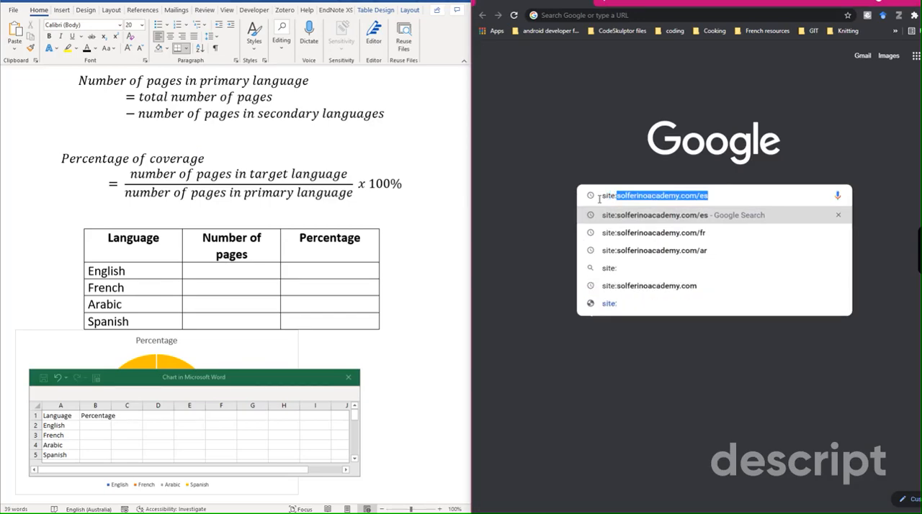
left_click(636, 286)
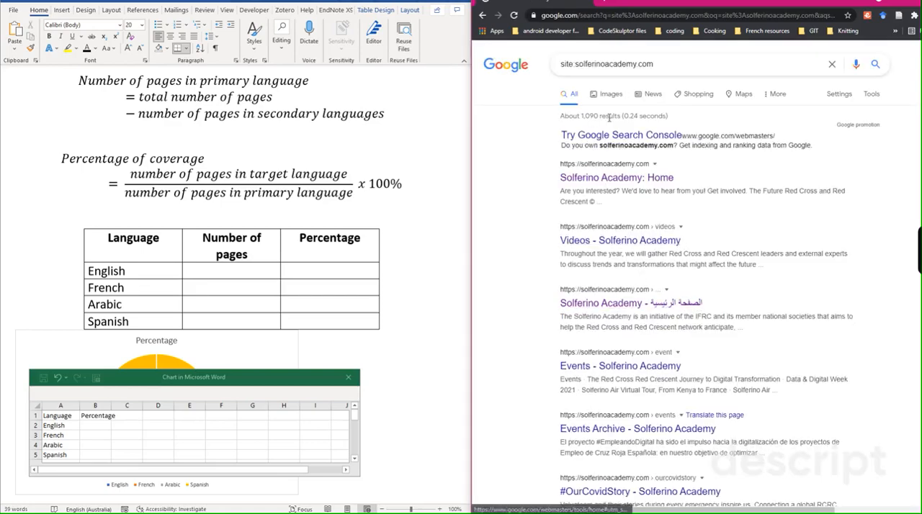
left_click_drag(624, 116, 558, 116)
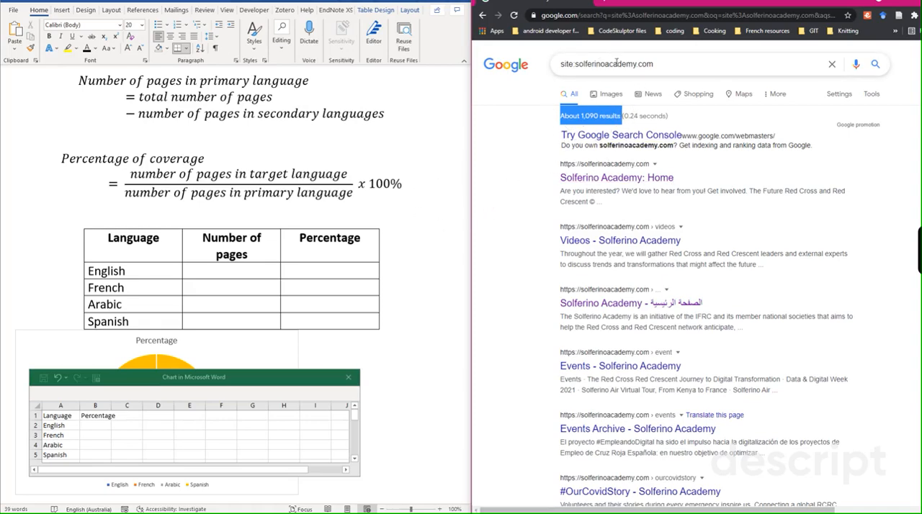
- In the Word document, add the line "Total 1090" just above the language table
left_click(105, 210)
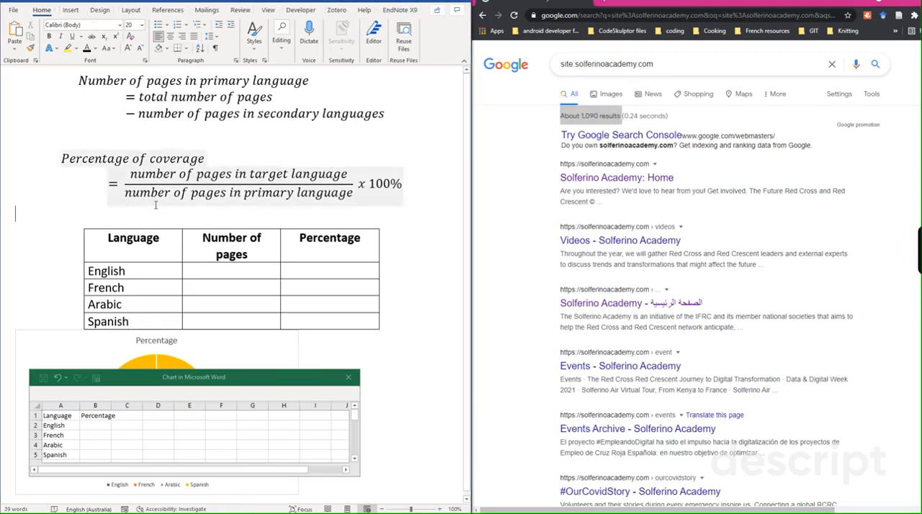
type("Total")
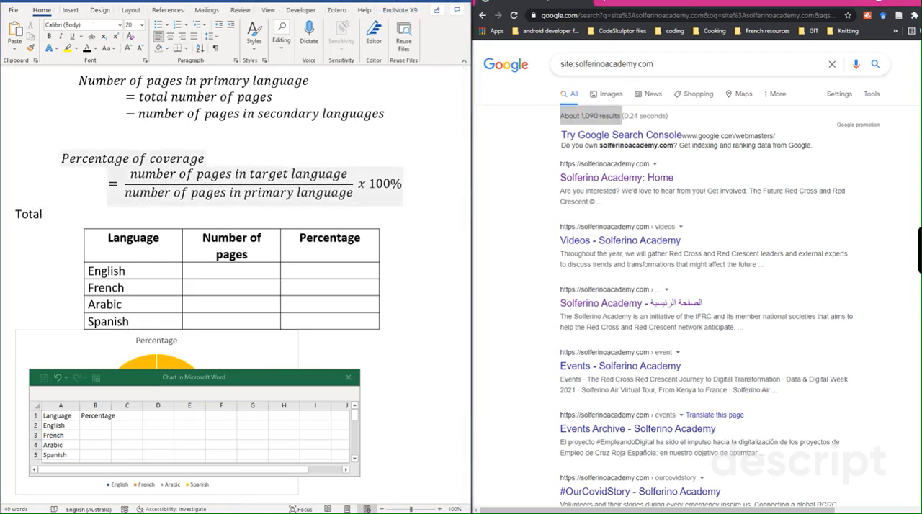
type(" 1090")
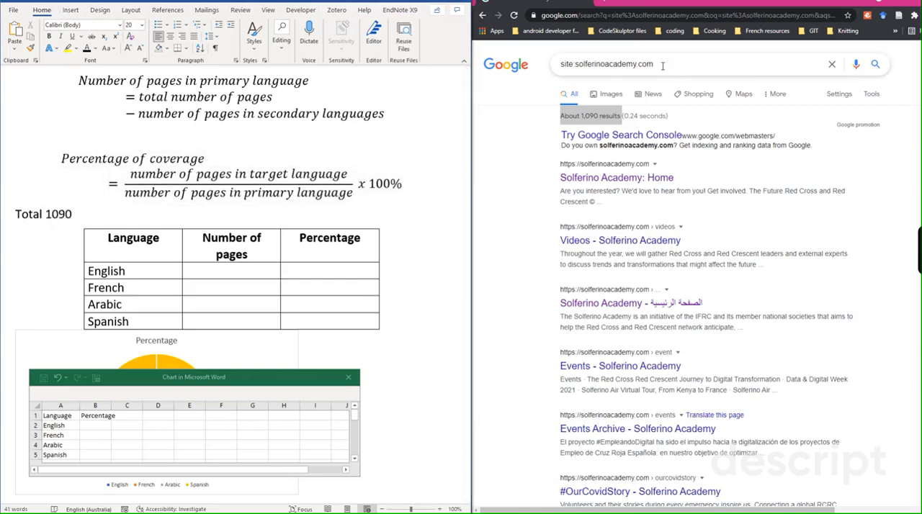
- Search Google for site:solferinoacademy.com/fr and enter 73 as the number of French pages in the Word table
left_click(662, 64)
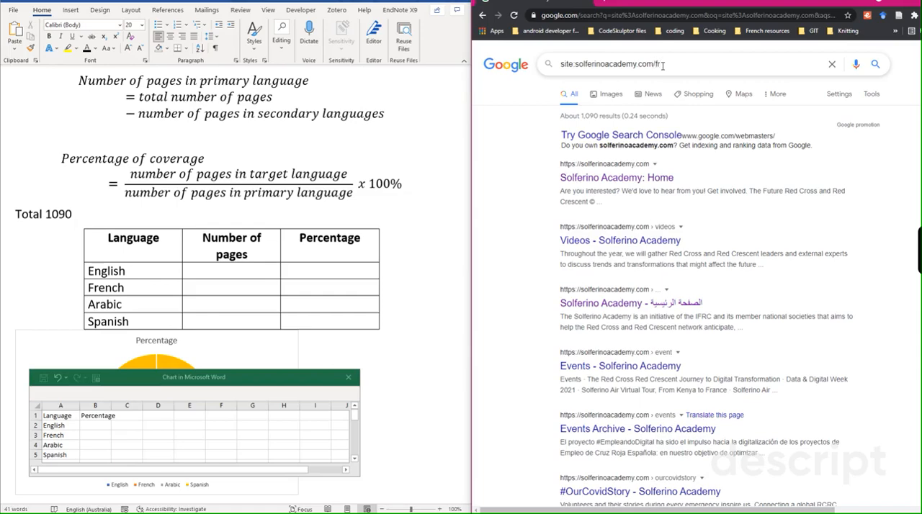
key("Return")
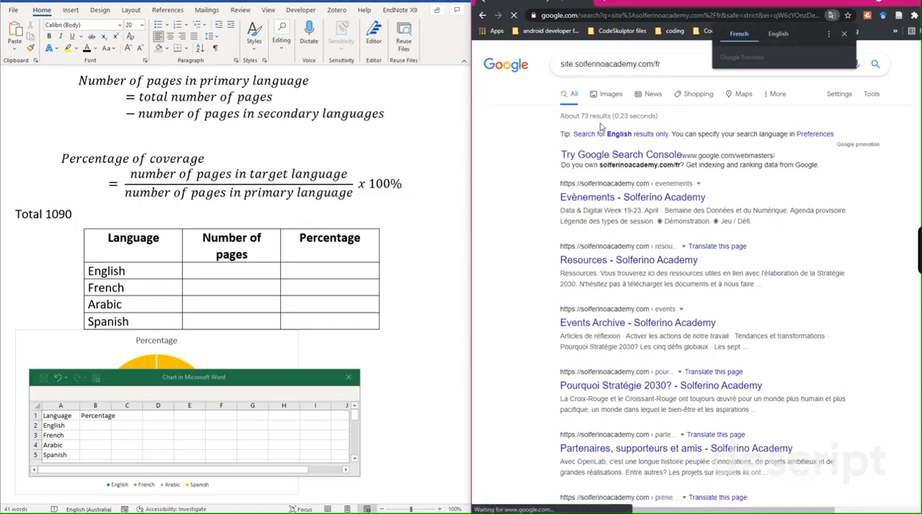
left_click(219, 289)
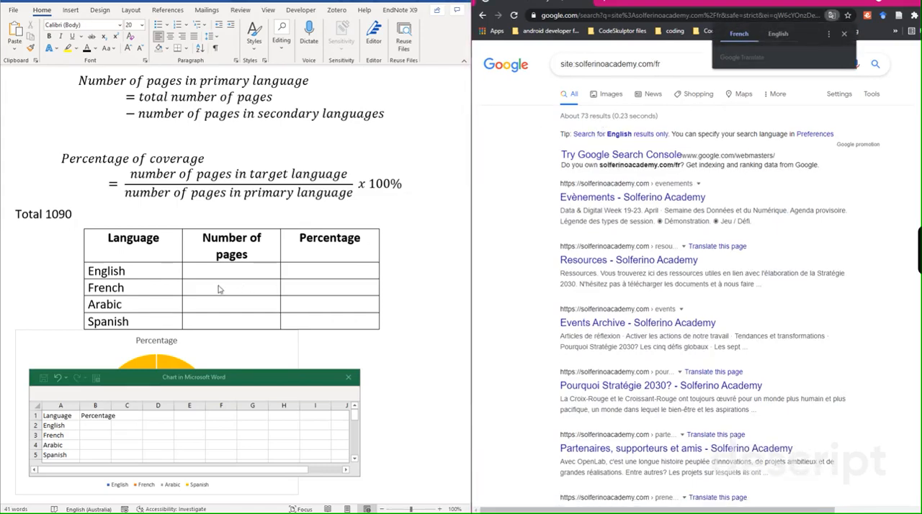
left_click(222, 287)
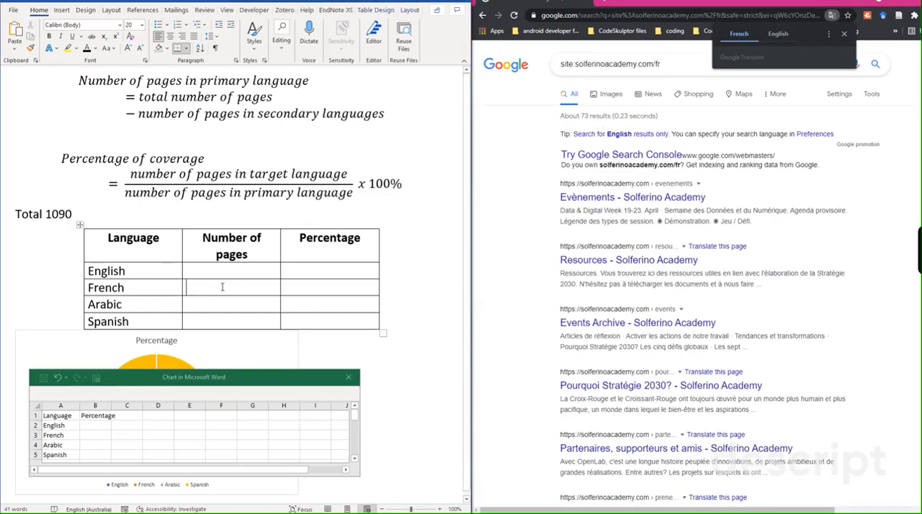
type("73")
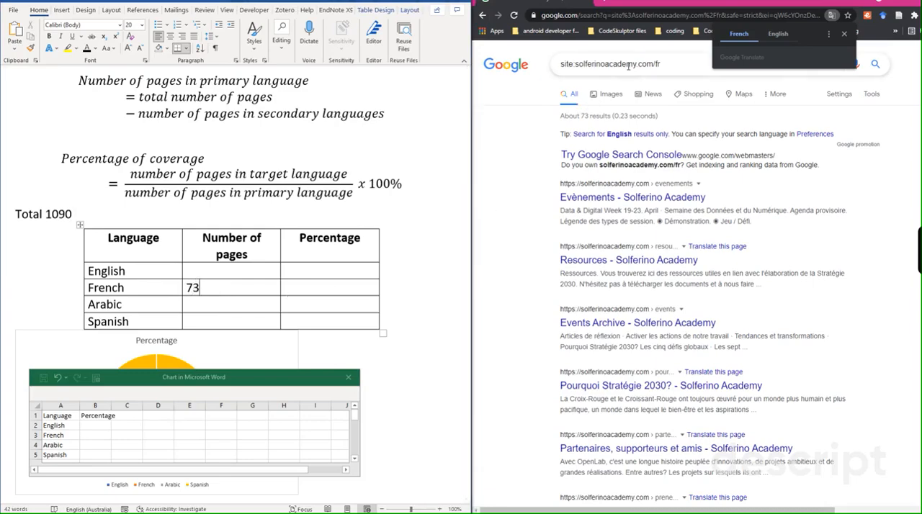
- Search Google for site:solferinoacademy.com/ar and enter 62 as the number of Arabic pages in the Word table
left_click(667, 66)
key("BackSpace")
key("BackSpace")
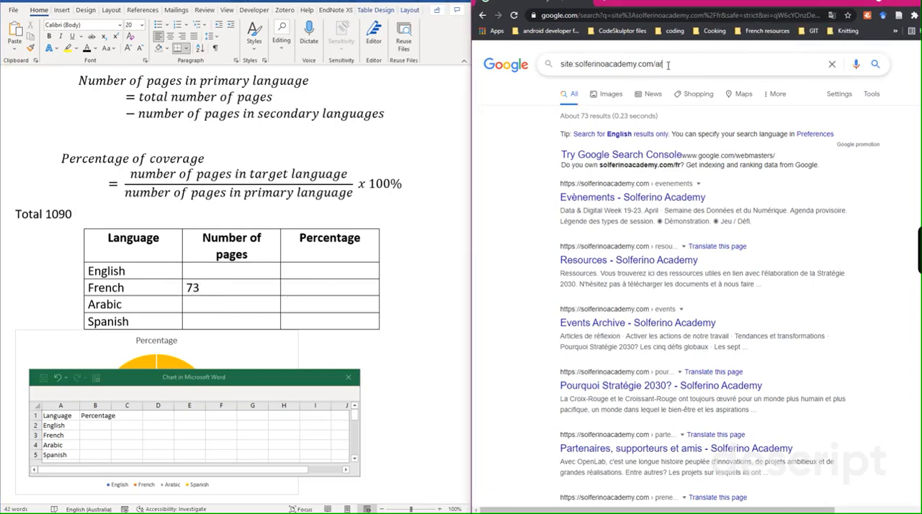
key("Return")
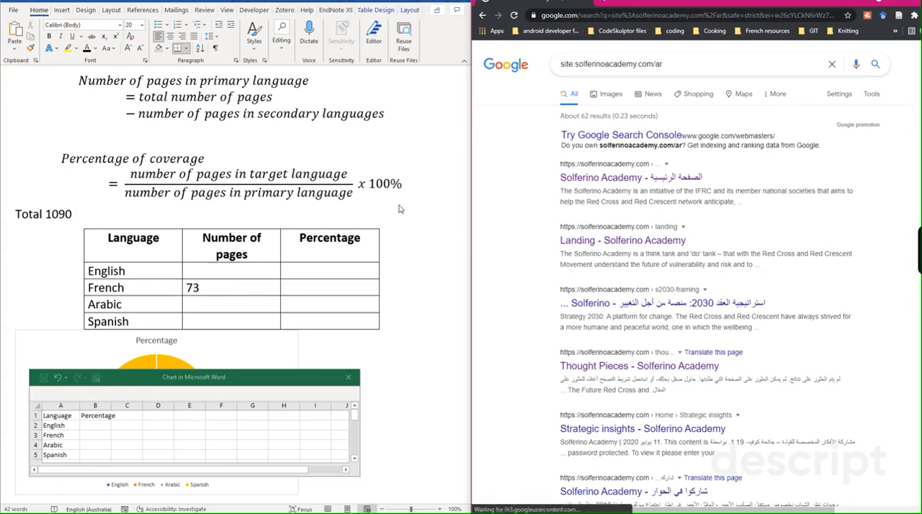
left_click(216, 308)
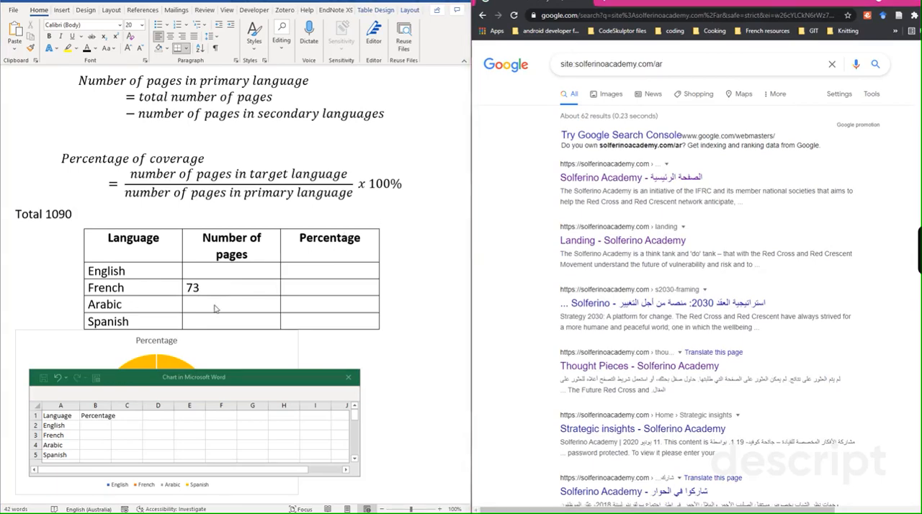
left_click(216, 305)
type("62")
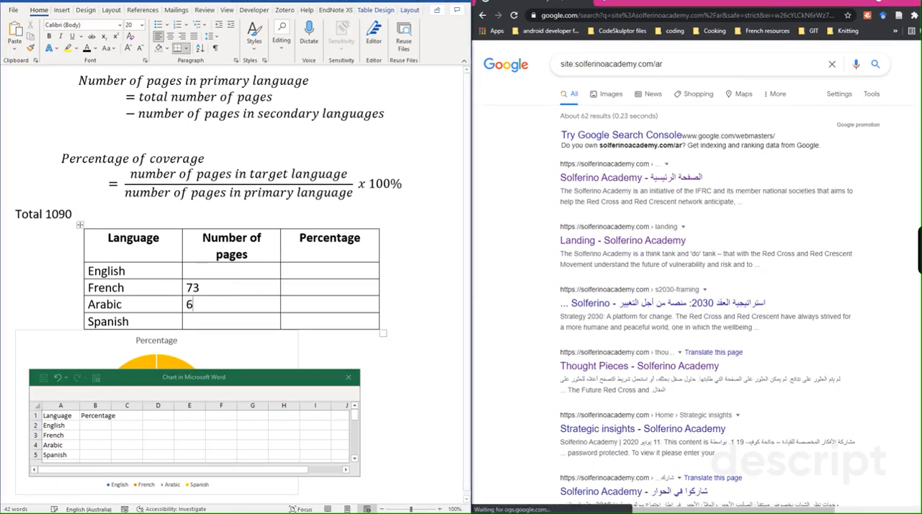
- Search Google for site:solferinoacademy.com/es and enter 72 as the number of Spanish pages in the Word table
left_click(685, 67)
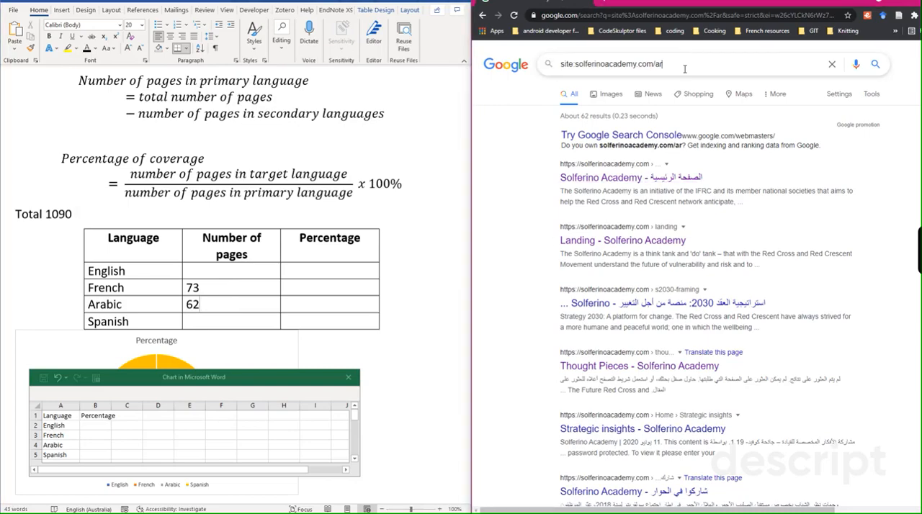
type("es")
key("Return")
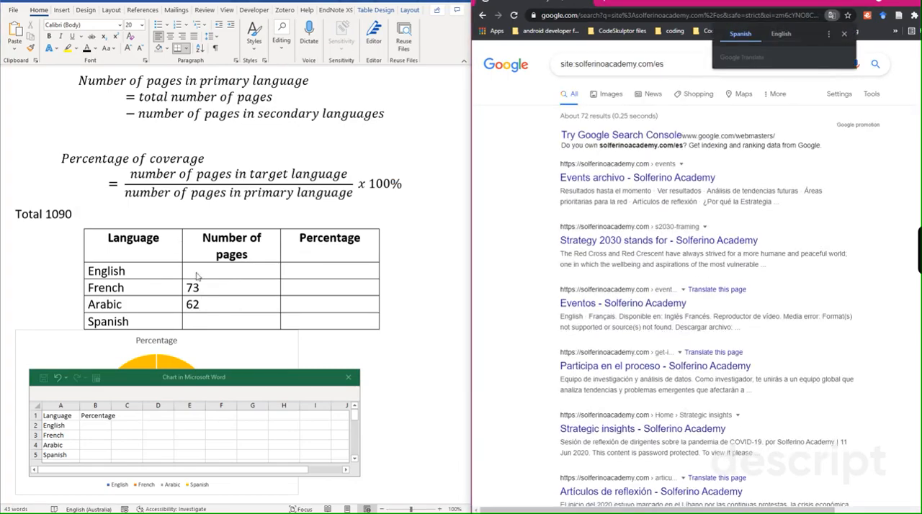
left_click(221, 319)
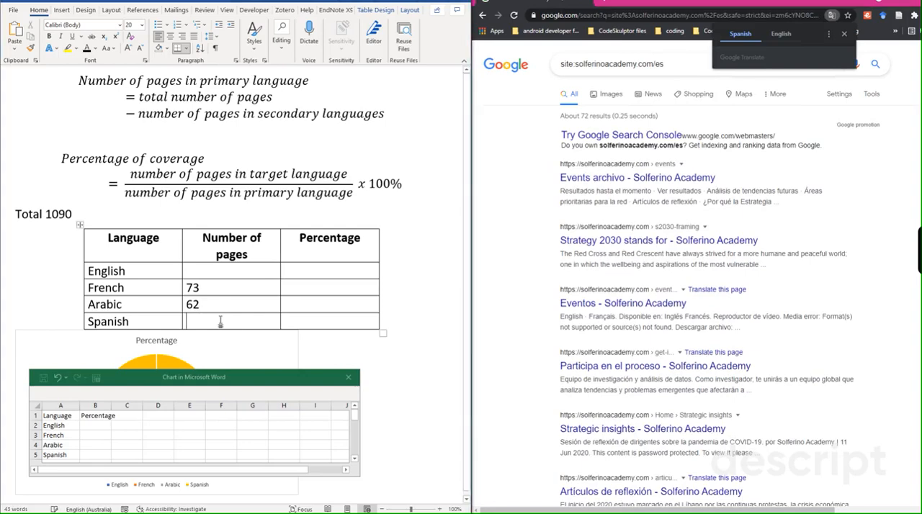
type("72")
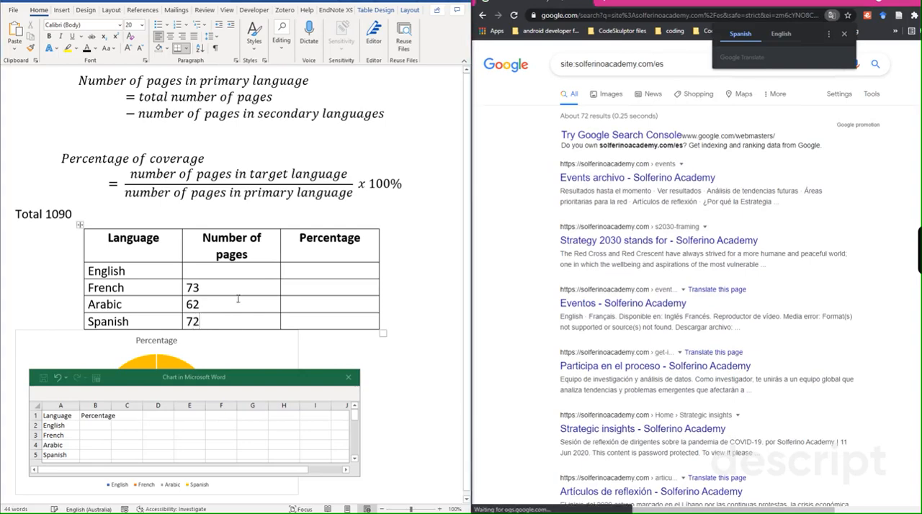
- Fill in the English row of the table with 883 pages and a percentage of 100
left_click(229, 271)
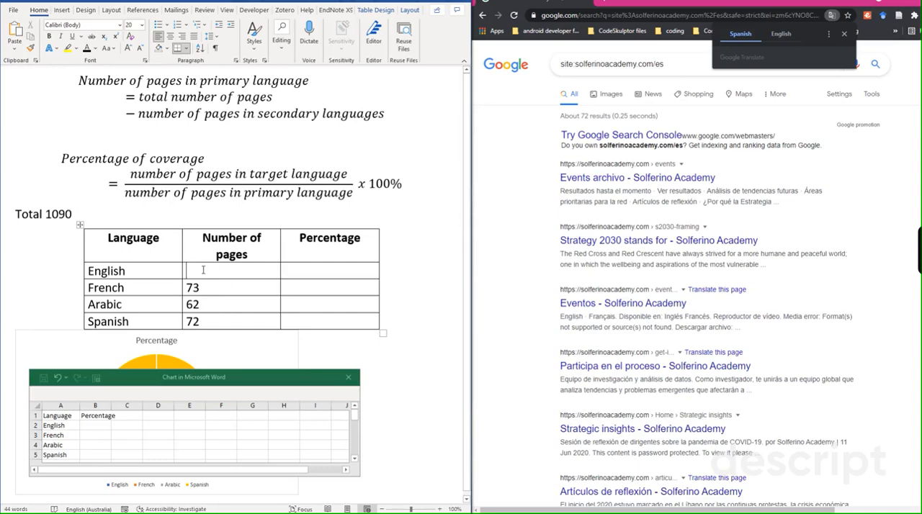
type("883")
left_click(334, 268)
type("100")
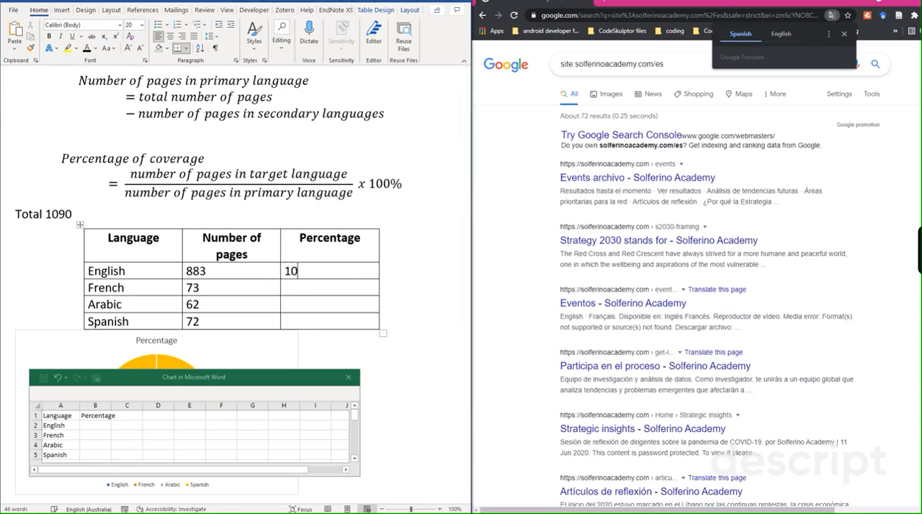
- Following the percentage of coverage formula, enter percentages of 8.2 for French, 7.0 for Arabic and 8.1 for Spanish in the table
left_click(311, 291)
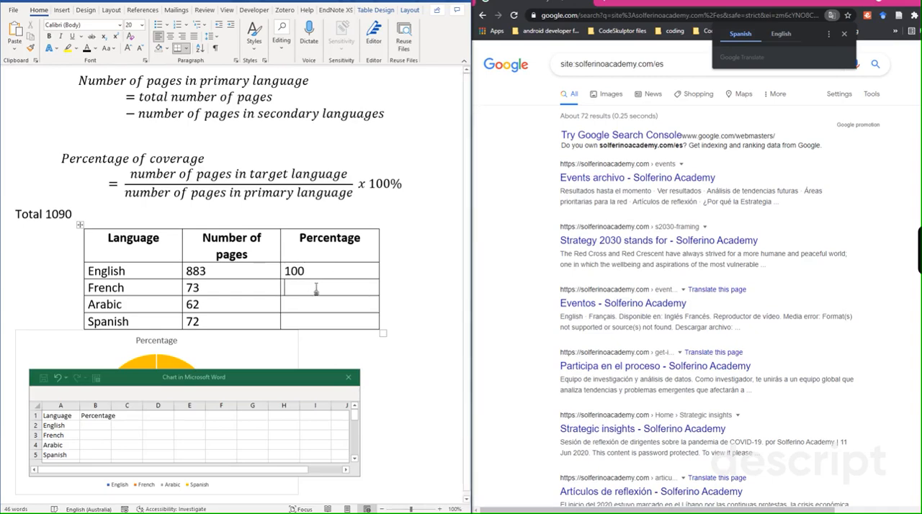
left_click_drag(59, 159, 312, 193)
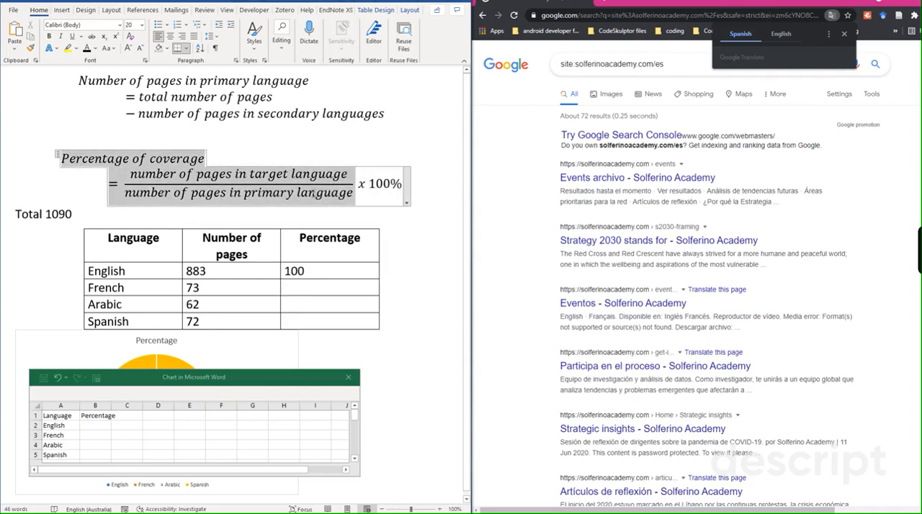
left_click(403, 238)
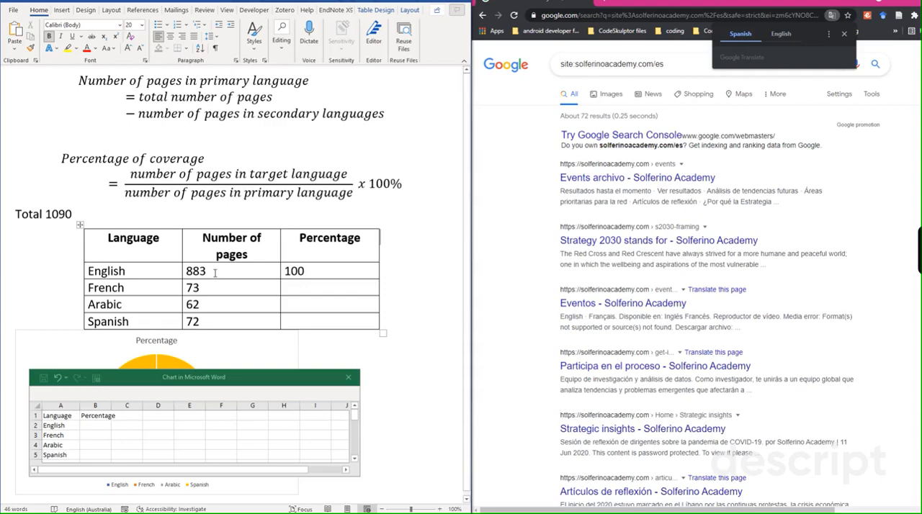
left_click(309, 287)
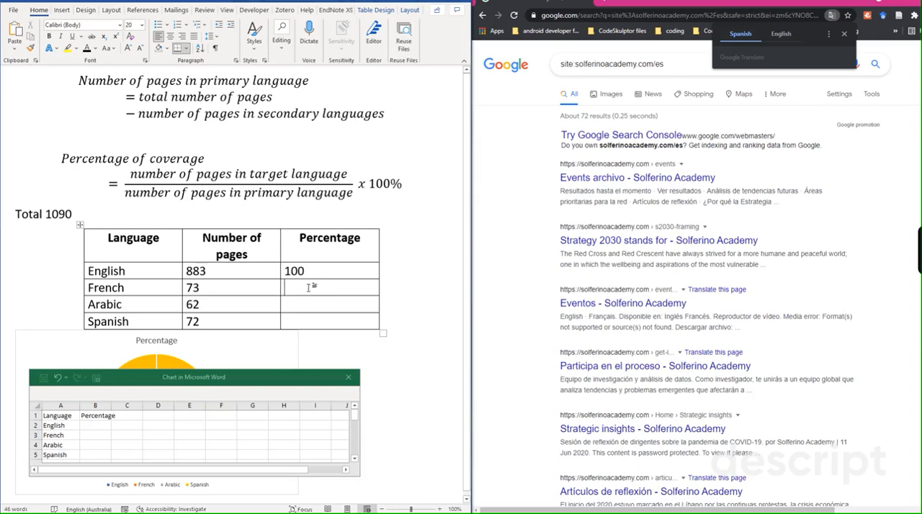
type("8.")
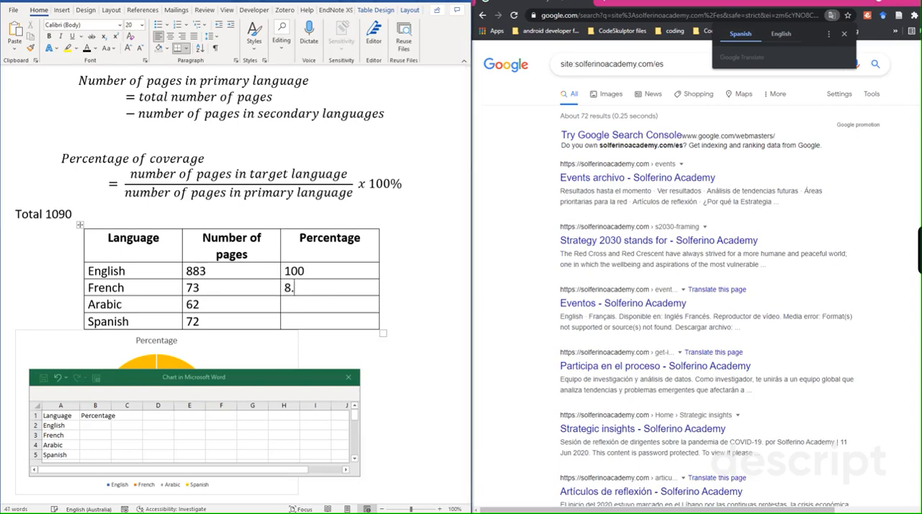
type("2")
left_click(324, 310)
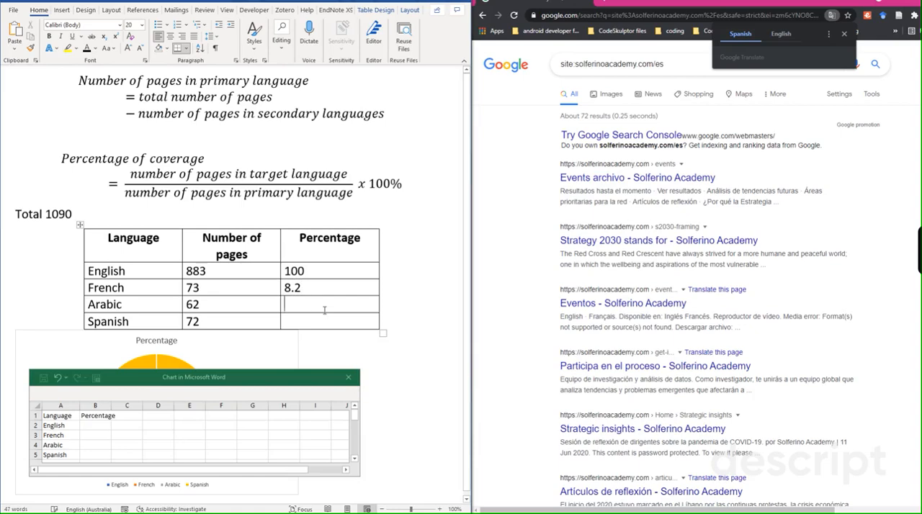
type("7.0")
left_click(328, 318)
type("8.1")
- Enter the chart data percentages as English 100, French 8.2, Arabic 7.0 and Spanish 8.1, and close the chart's data sheet
left_click(92, 426)
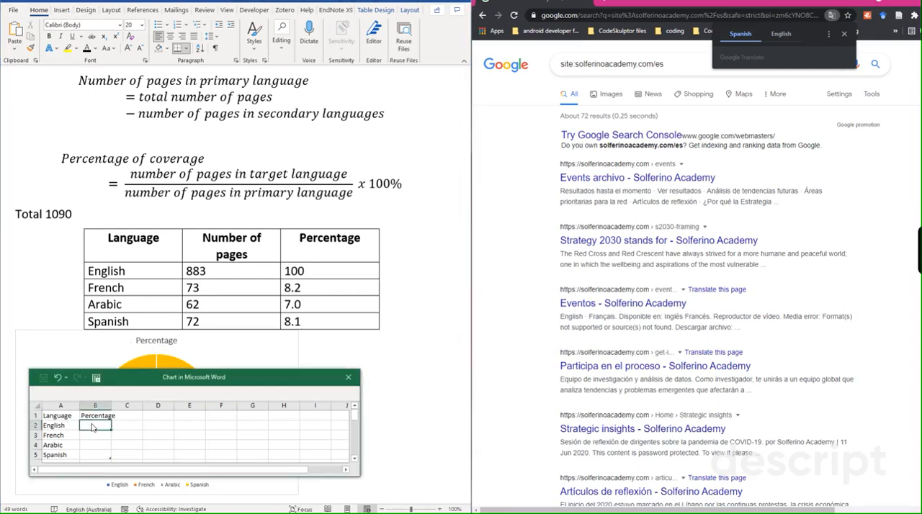
type("100")
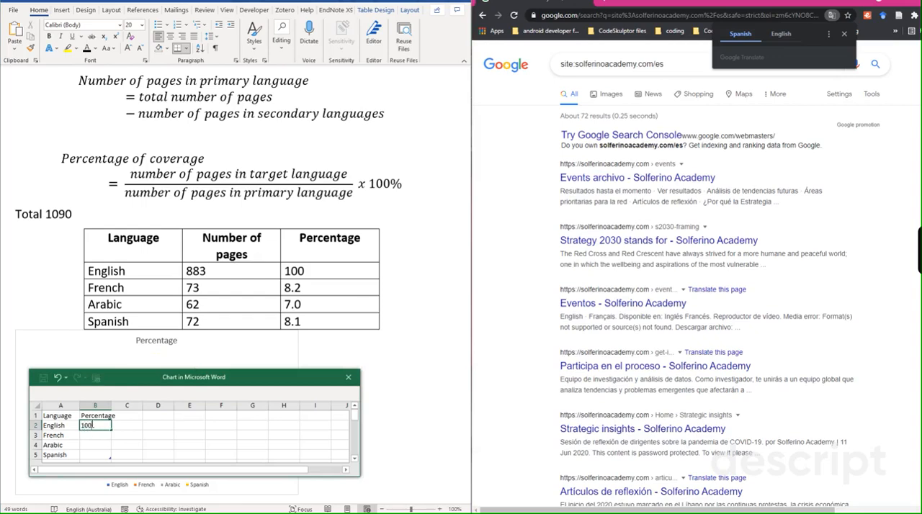
left_click(90, 436)
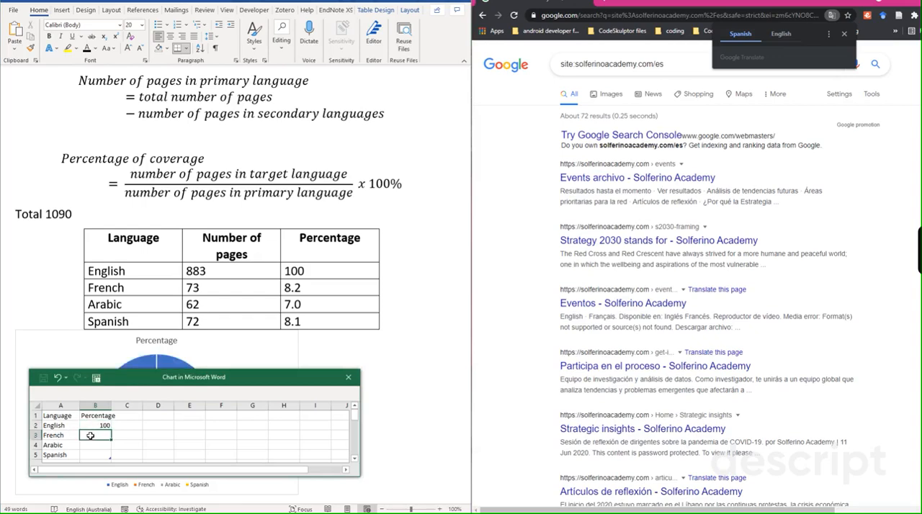
type("8.2")
left_click(96, 446)
type("7")
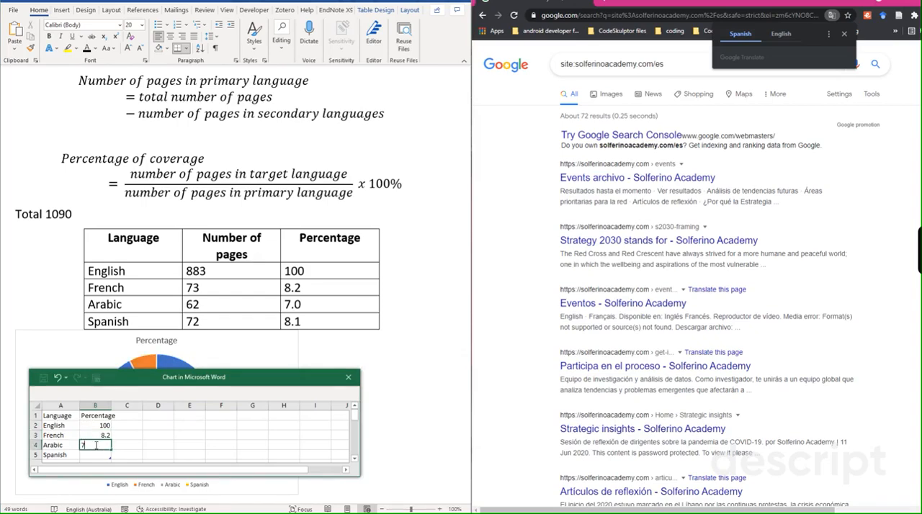
type(".0")
left_click(102, 454)
type("8.1")
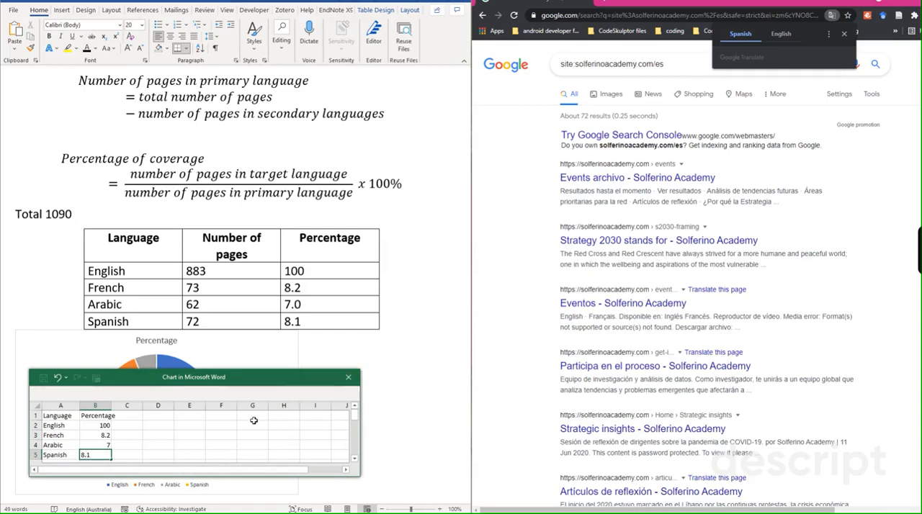
key("Return")
left_click(348, 377)
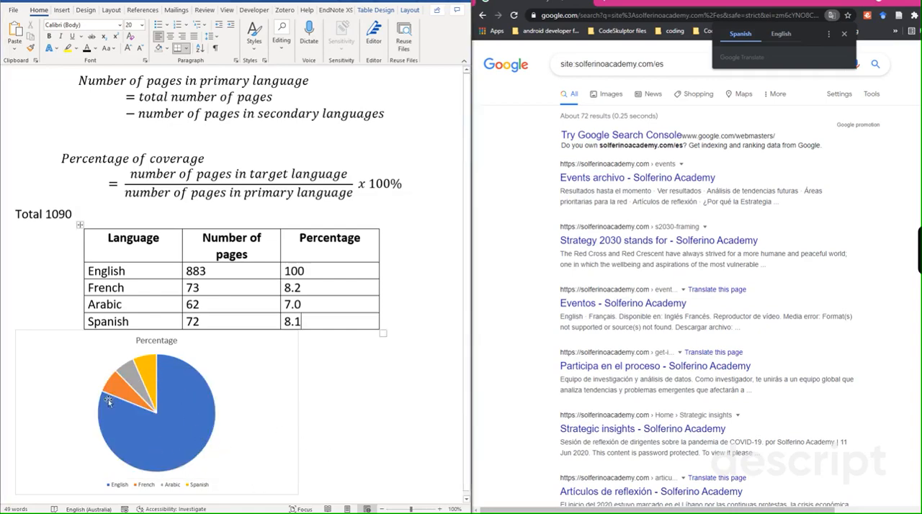
mouse_move(145, 427)
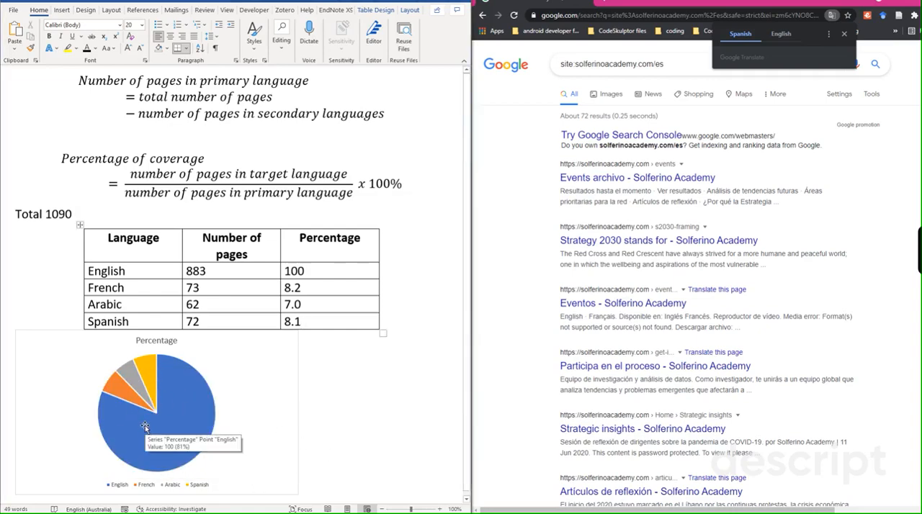